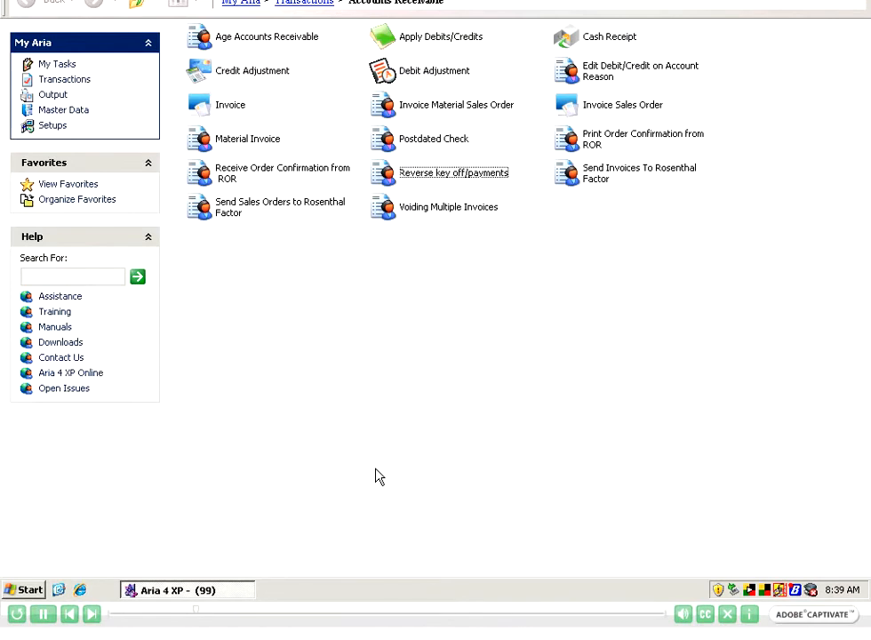
- Open Reverse key off/payments, dismiss the future-period notice and load the customer by entering the account code
{"action": "left_click", "coordinate": [421, 174]}
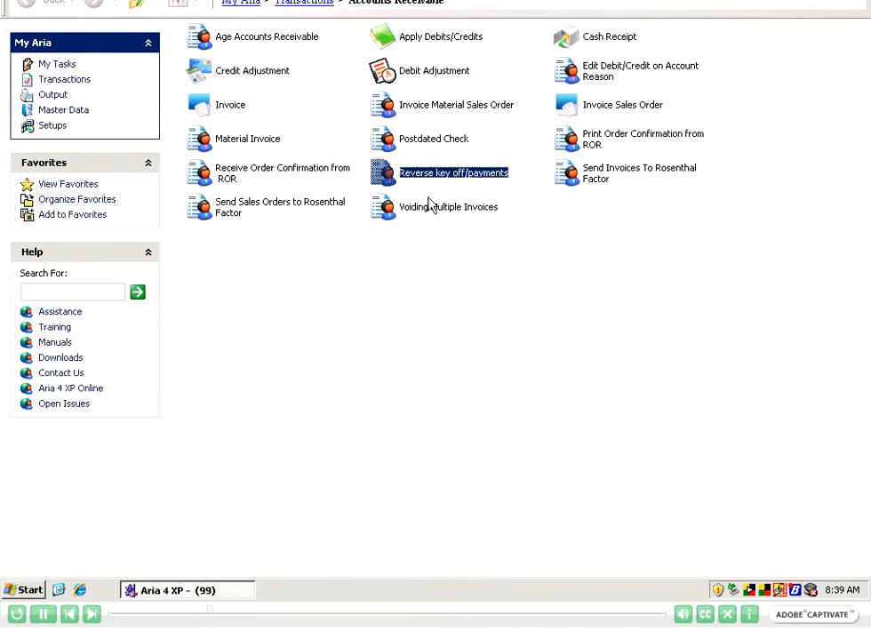
{"action": "double_click", "coordinate": [437, 171]}
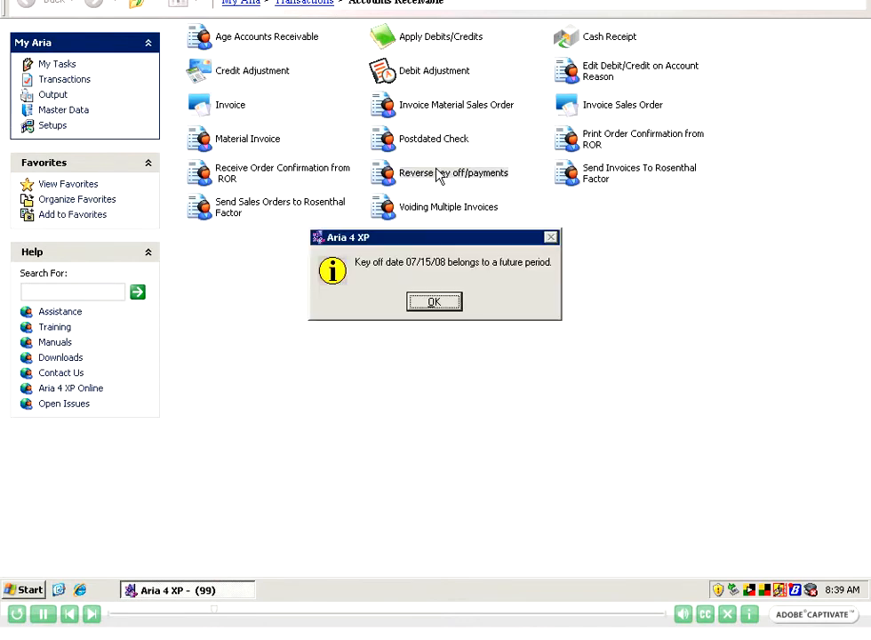
{"action": "left_click", "coordinate": [448, 304]}
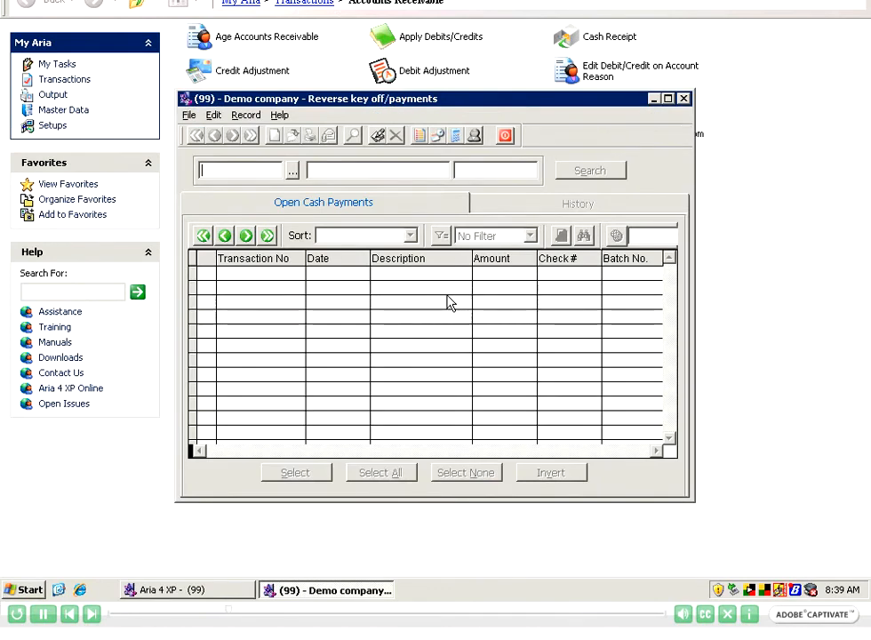
{"action": "type", "text": "CUS01"}
{"action": "key", "text": "Tab"}
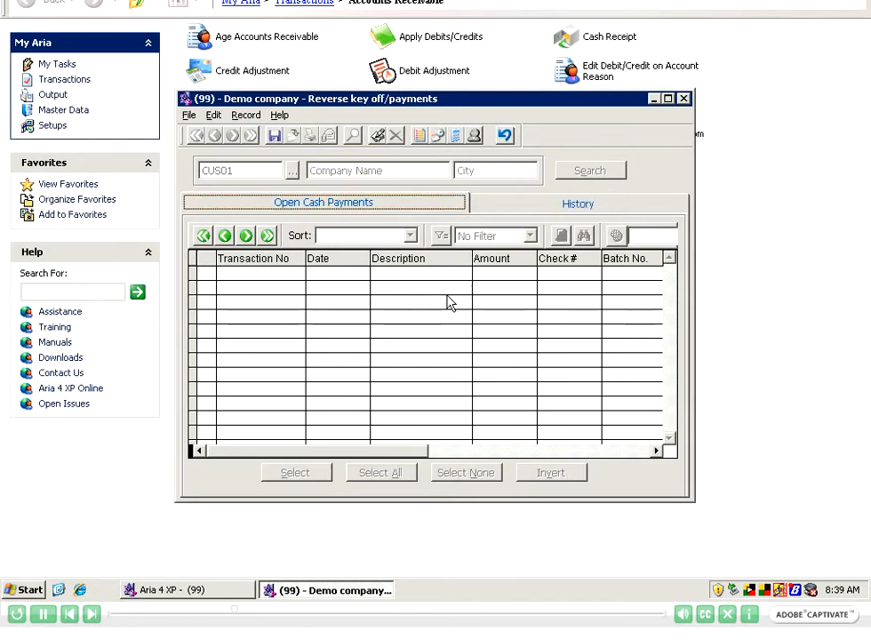
- Examine the debit and credit transactions behind each key-off session in the customer's history
{"action": "left_click", "coordinate": [574, 204]}
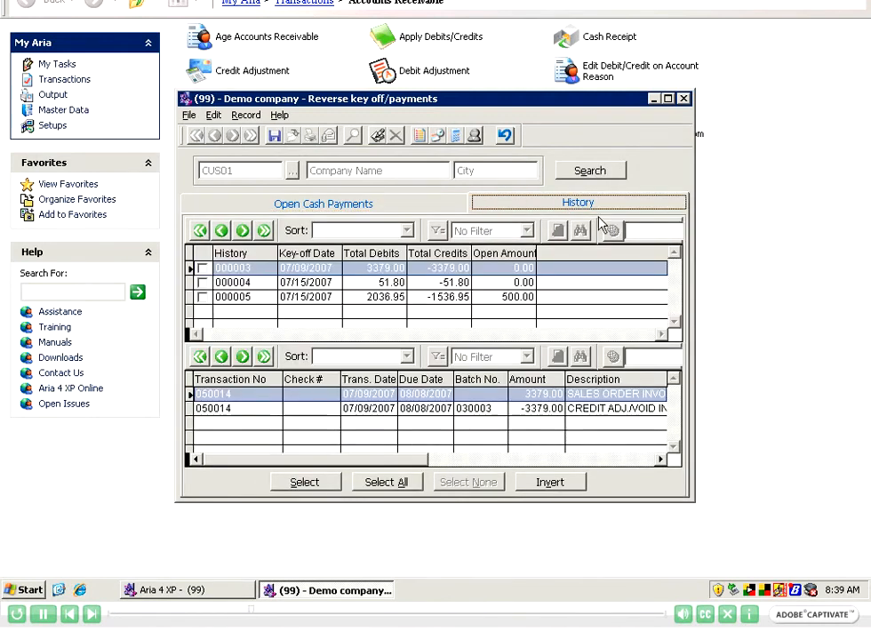
{"action": "key", "text": "Down"}
{"action": "key", "text": "Down"}
{"action": "left_click", "coordinate": [430, 268]}
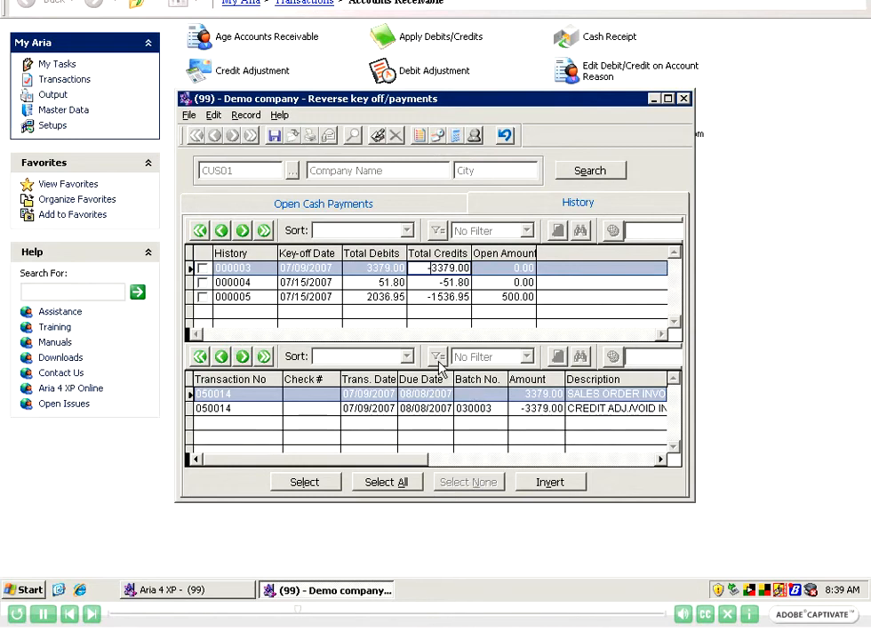
{"action": "left_click", "coordinate": [435, 282]}
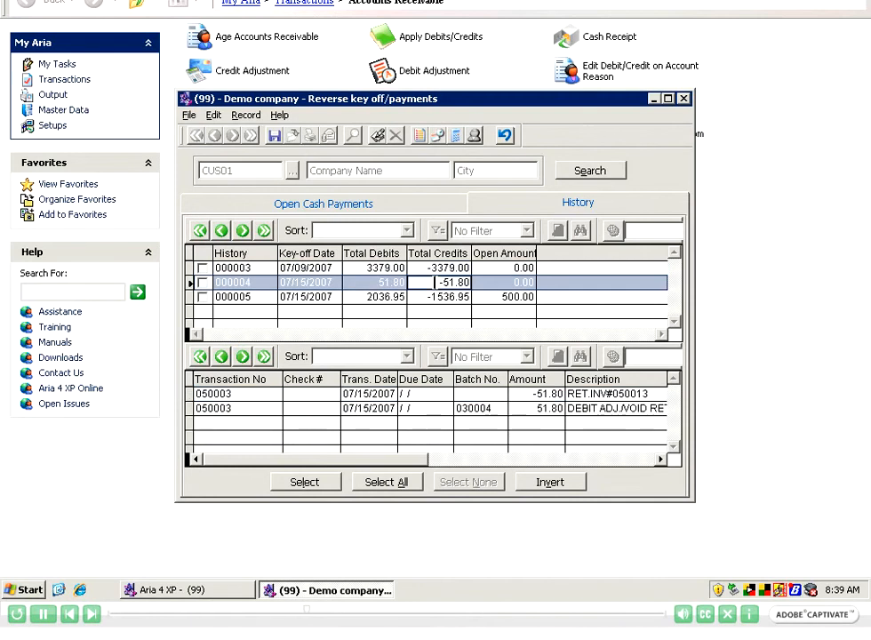
{"action": "left_click", "coordinate": [433, 297]}
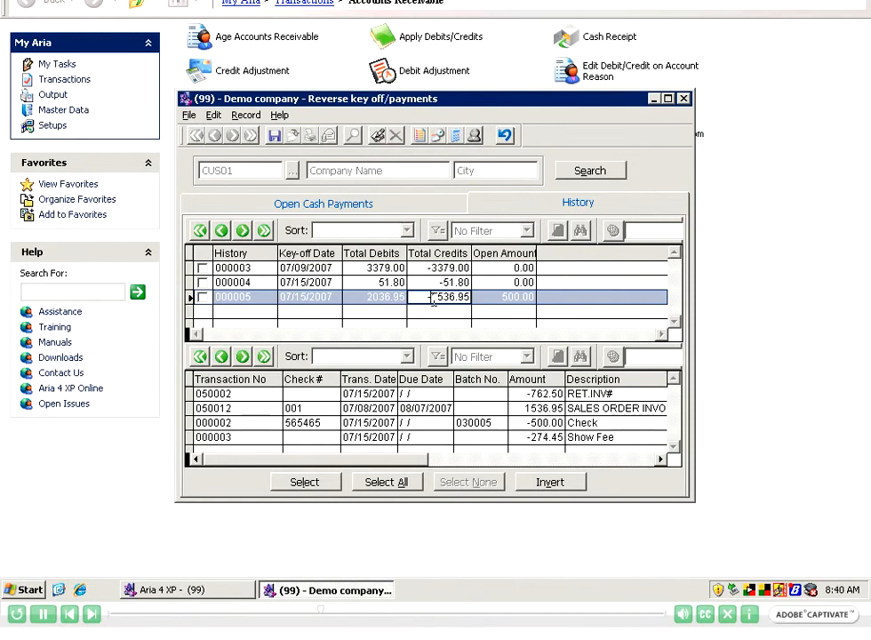
{"action": "left_click", "coordinate": [433, 267]}
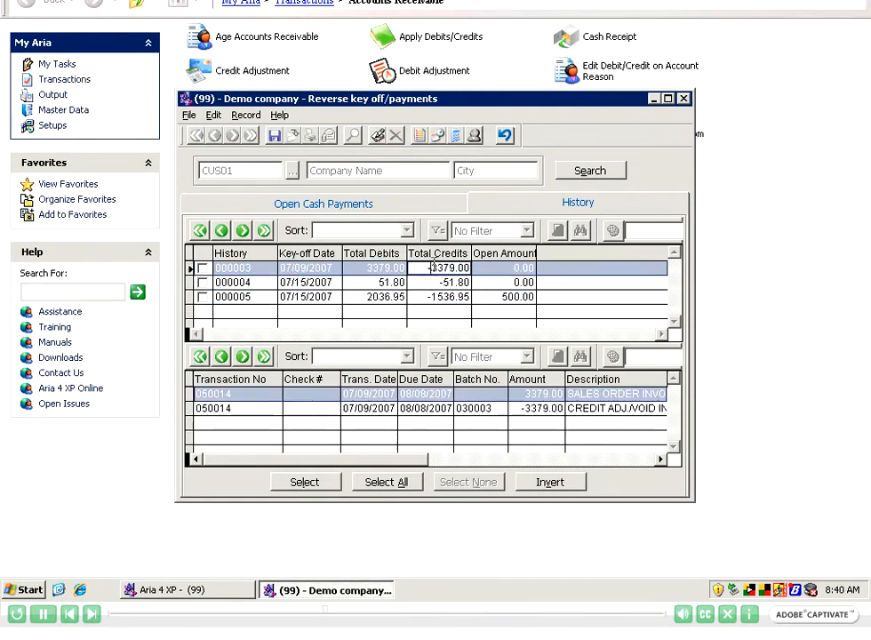
- Mark key-off session 000005 in the history and reverse it, confirming the reversal
{"action": "left_click", "coordinate": [432, 298]}
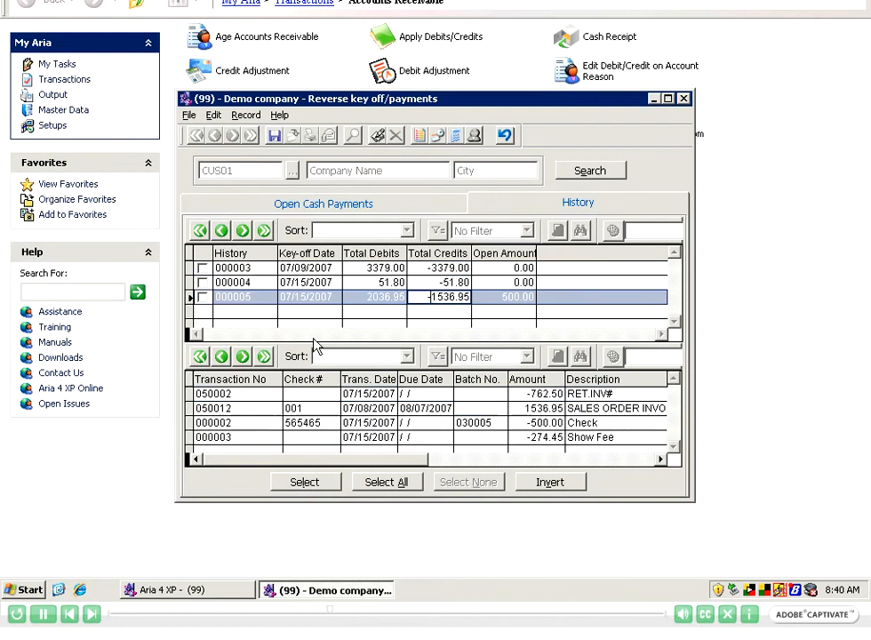
{"action": "left_click", "coordinate": [201, 298]}
{"action": "left_click", "coordinate": [201, 298]}
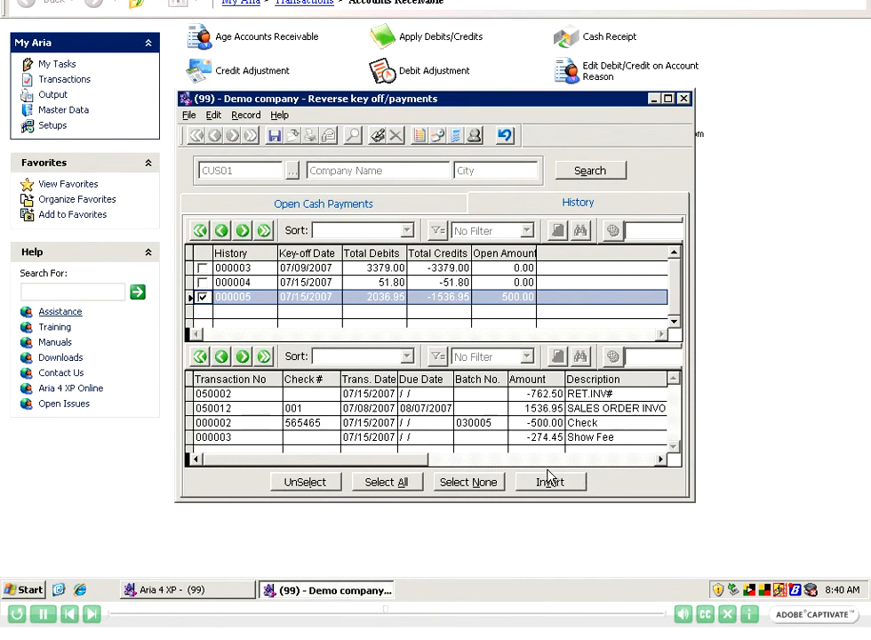
{"action": "left_click", "coordinate": [275, 141]}
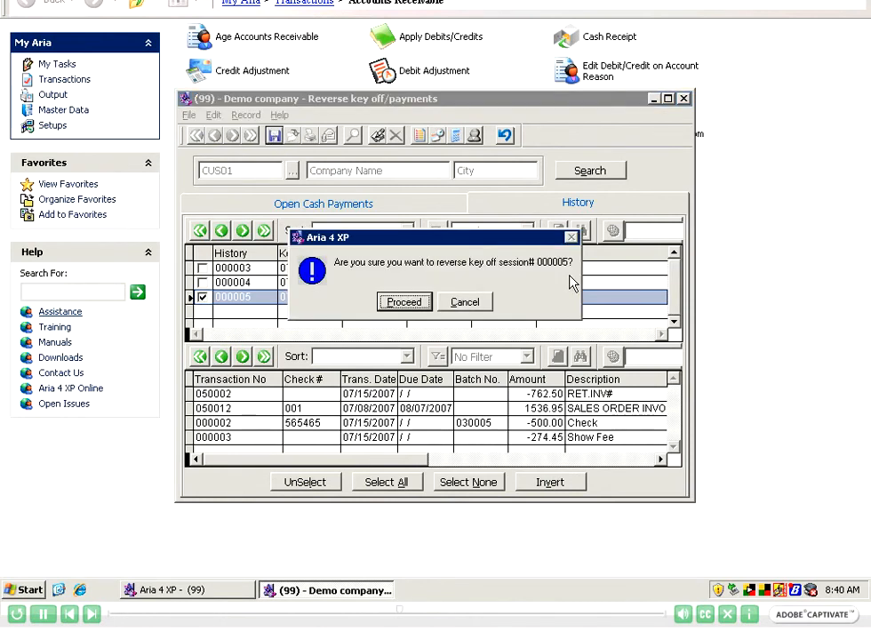
{"action": "left_click", "coordinate": [398, 306]}
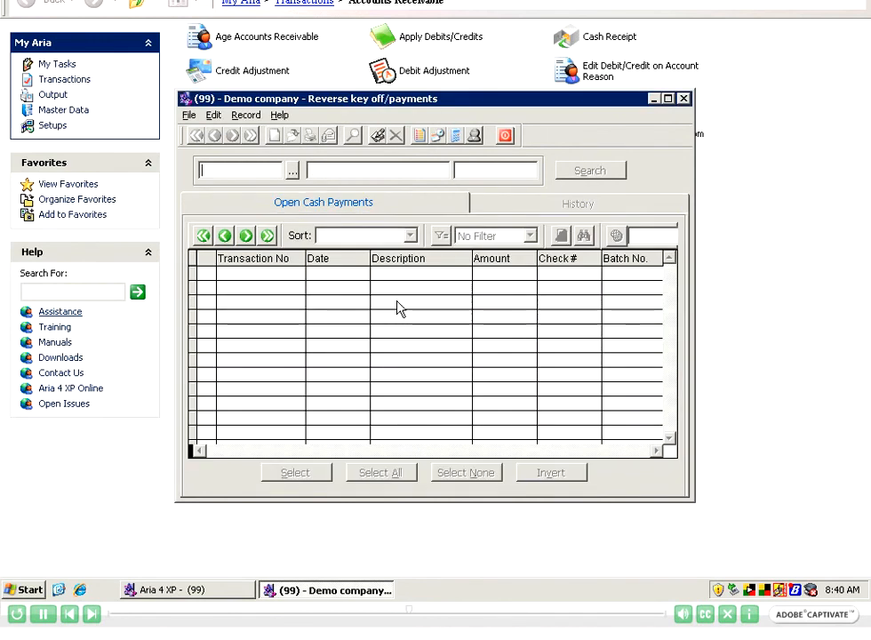
- Open Apply Debits/Credits and enter the same customer's account code
{"action": "left_click", "coordinate": [449, 45]}
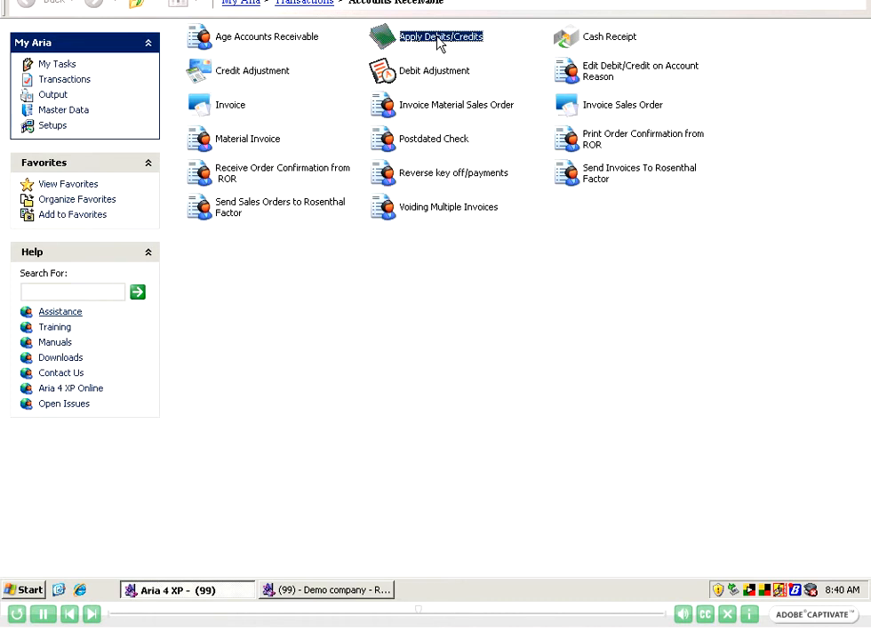
{"action": "left_click", "coordinate": [439, 40]}
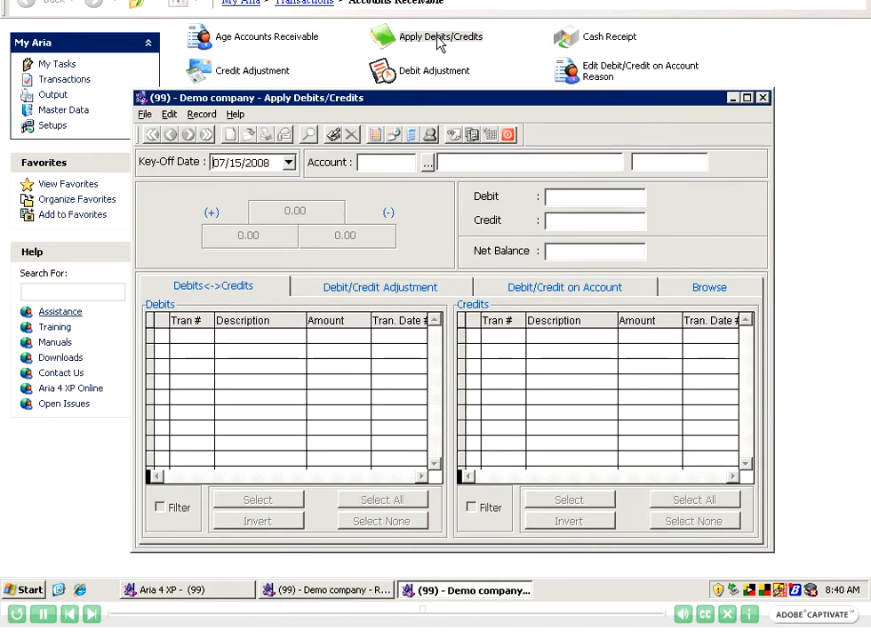
{"action": "key", "text": "Return"}
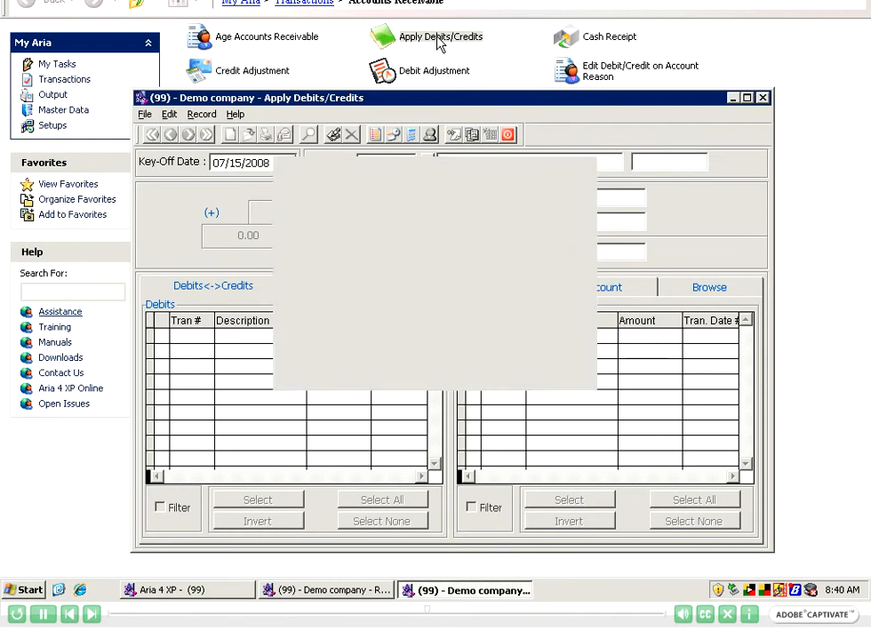
{"action": "type", "text": "CUS01"}
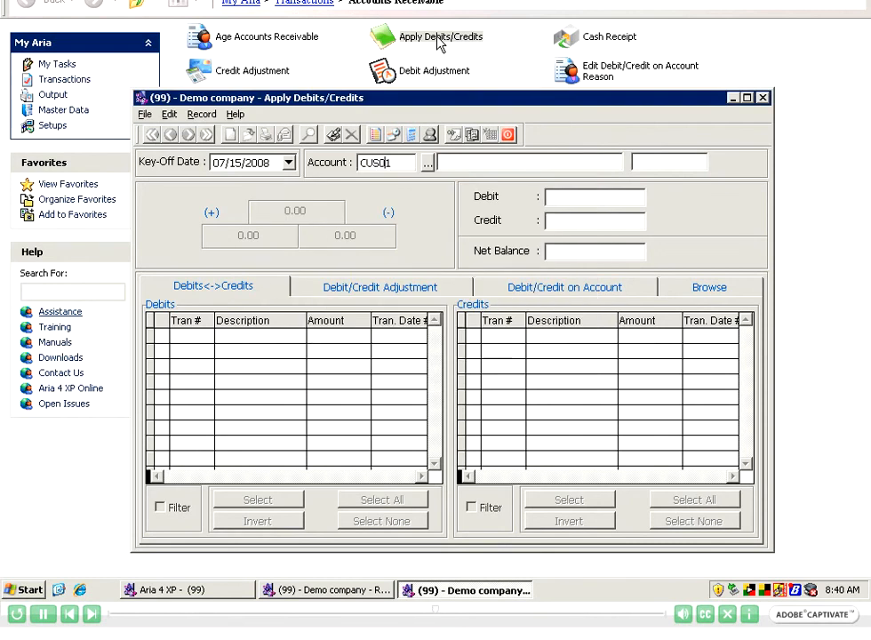
{"action": "key", "text": "Tab"}
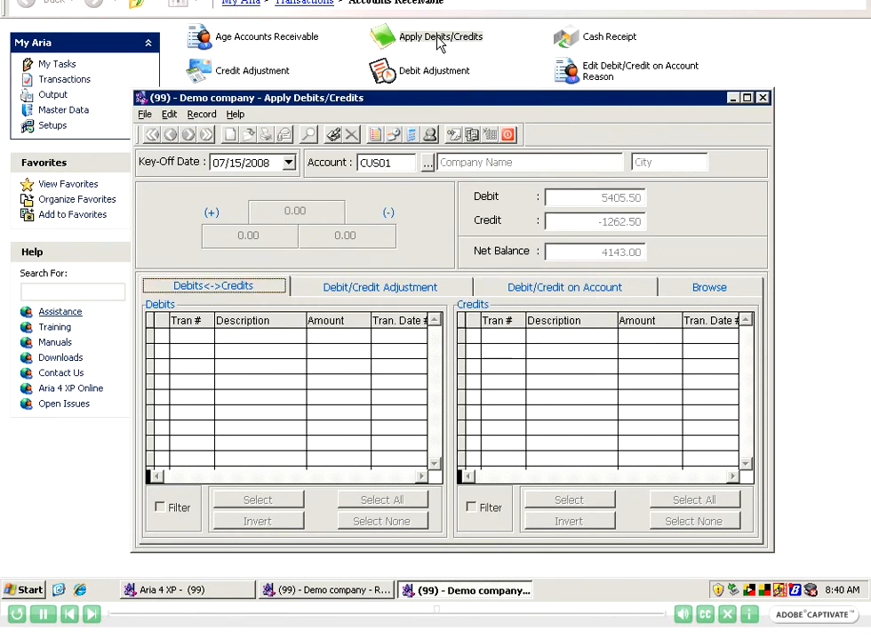
- Set the key-off date to 07/15/2007 and display the customer's open debits and credits
{"action": "left_click", "coordinate": [379, 296]}
{"action": "left_click", "coordinate": [241, 290]}
{"action": "left_click", "coordinate": [272, 163]}
{"action": "key", "text": "BackSpace"}
{"action": "type", "text": "7"}
{"action": "key", "text": "Tab"}
{"action": "key", "text": "Return"}
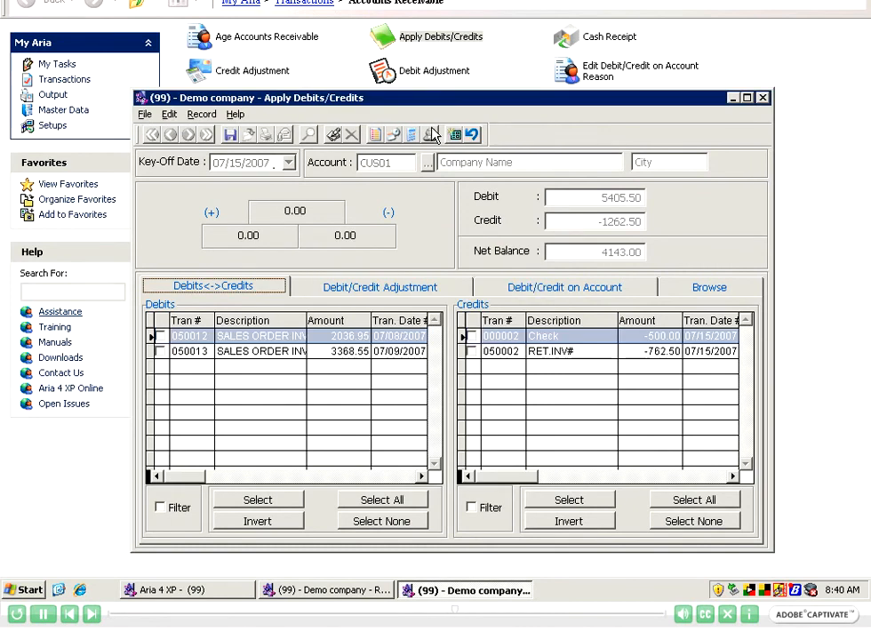
- Check the amounts of the open check credit and the first sales order invoice, then close Apply Debits/Credits without applying anything
{"action": "left_click", "coordinate": [589, 335]}
{"action": "left_click", "coordinate": [654, 336]}
{"action": "left_click", "coordinate": [322, 335]}
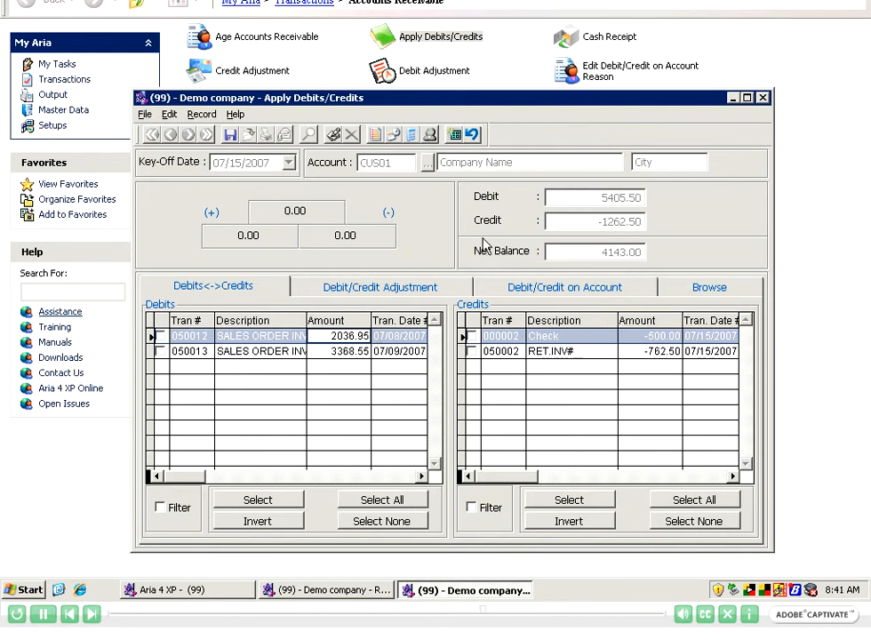
{"action": "left_click", "coordinate": [472, 132]}
{"action": "left_click", "coordinate": [472, 134]}
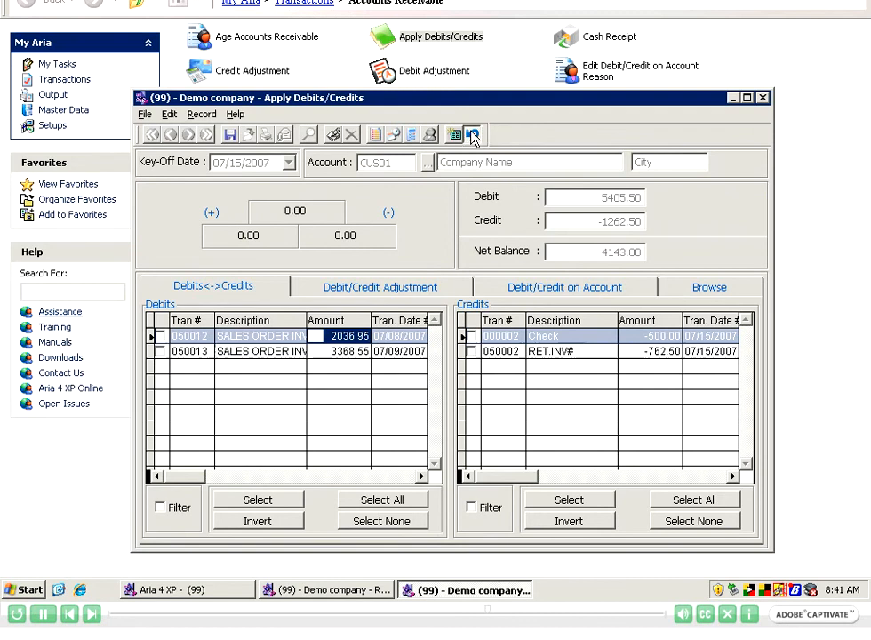
{"action": "left_click", "coordinate": [472, 136]}
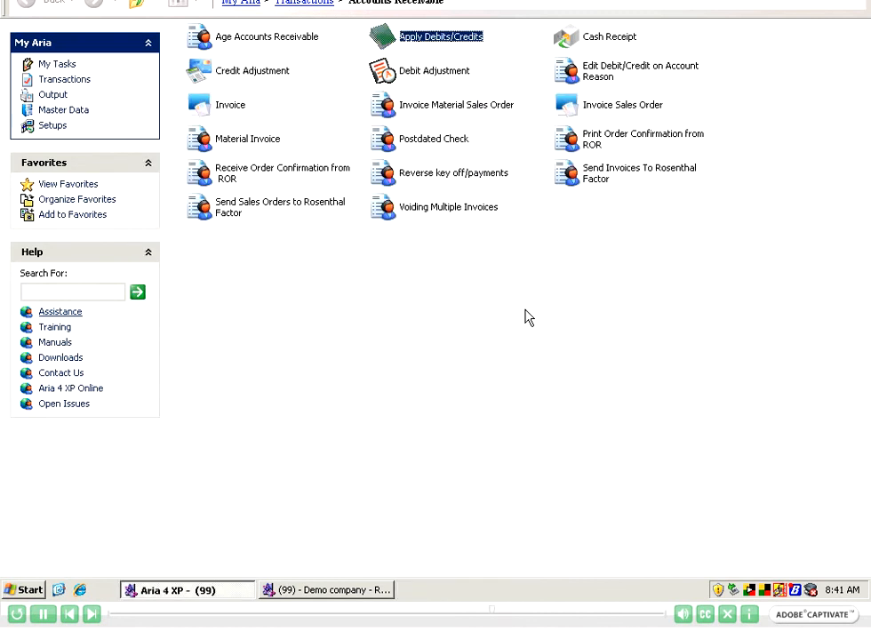
- Return to Reverse key off/payments, reload the customer by account code and review the remaining key-off history
{"action": "left_click", "coordinate": [282, 592]}
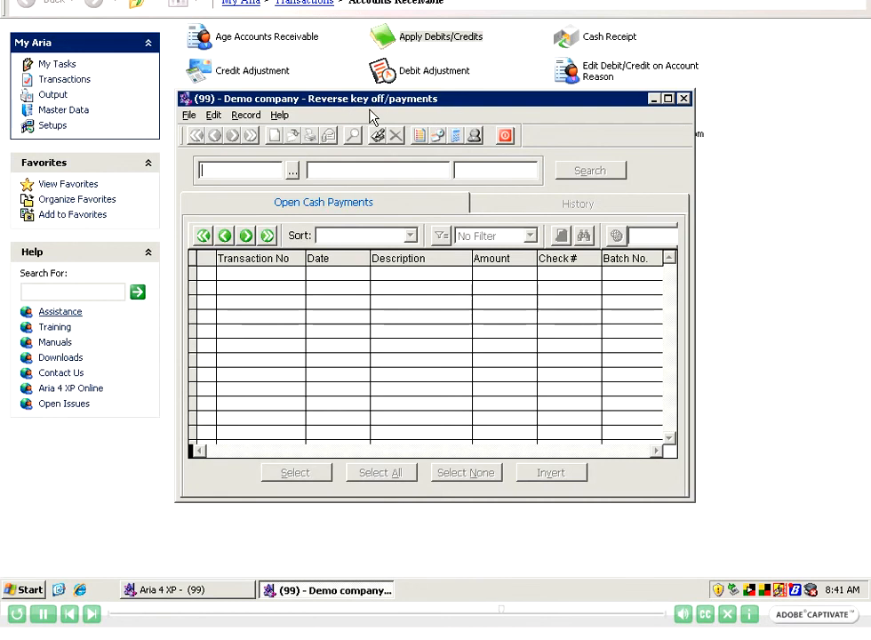
{"action": "type", "text": "CUS01"}
{"action": "key", "text": "Tab"}
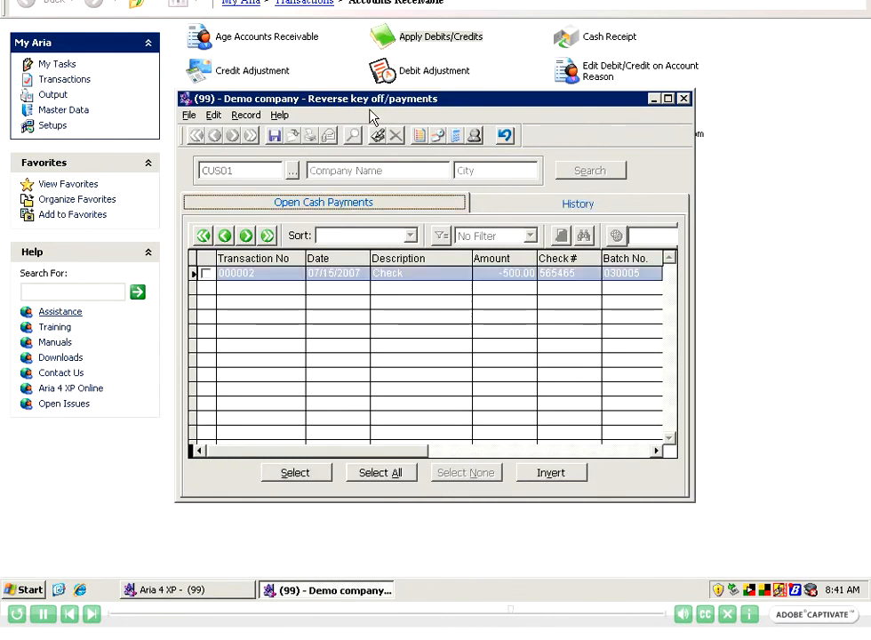
{"action": "left_click", "coordinate": [529, 202]}
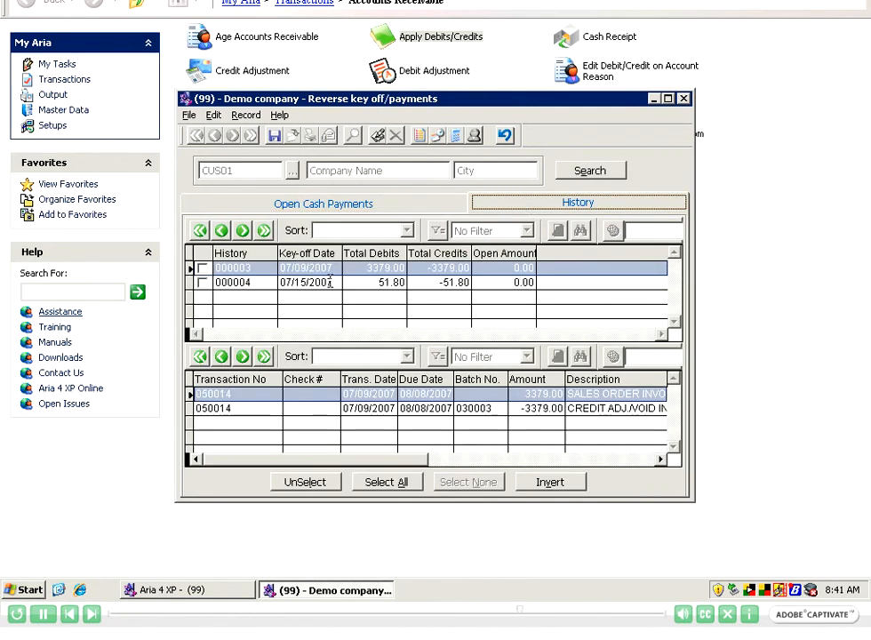
- Mark the customer's open 500.00 check payment dated 07/15/2007 and reverse it, confirming the reversal
{"action": "left_click", "coordinate": [335, 207]}
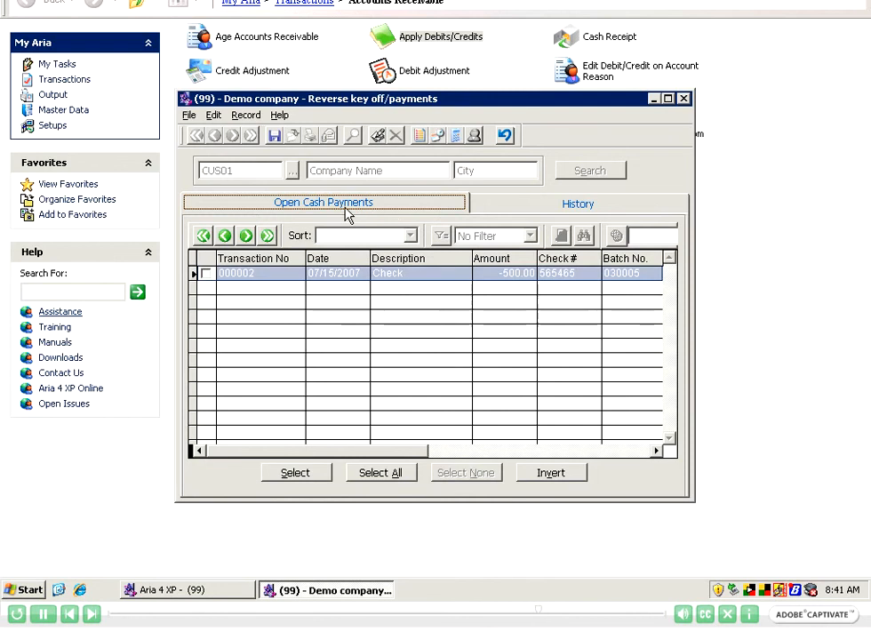
{"action": "left_click", "coordinate": [428, 272]}
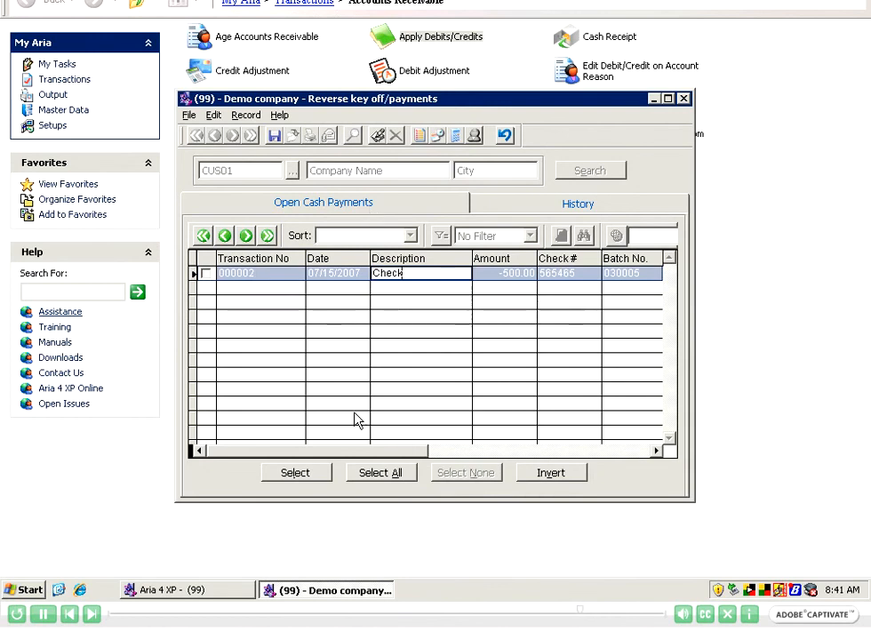
{"action": "left_click", "coordinate": [206, 273]}
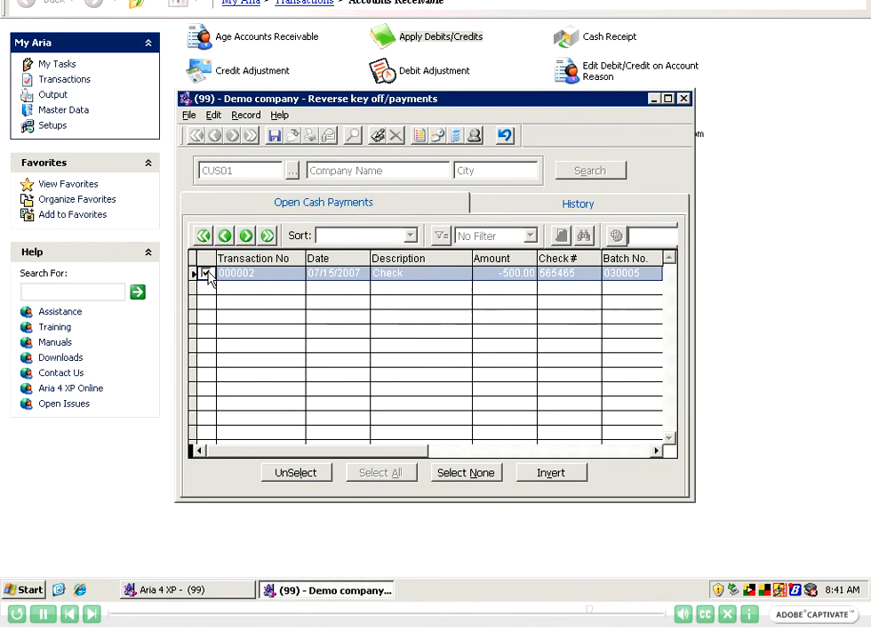
{"action": "left_click", "coordinate": [275, 137]}
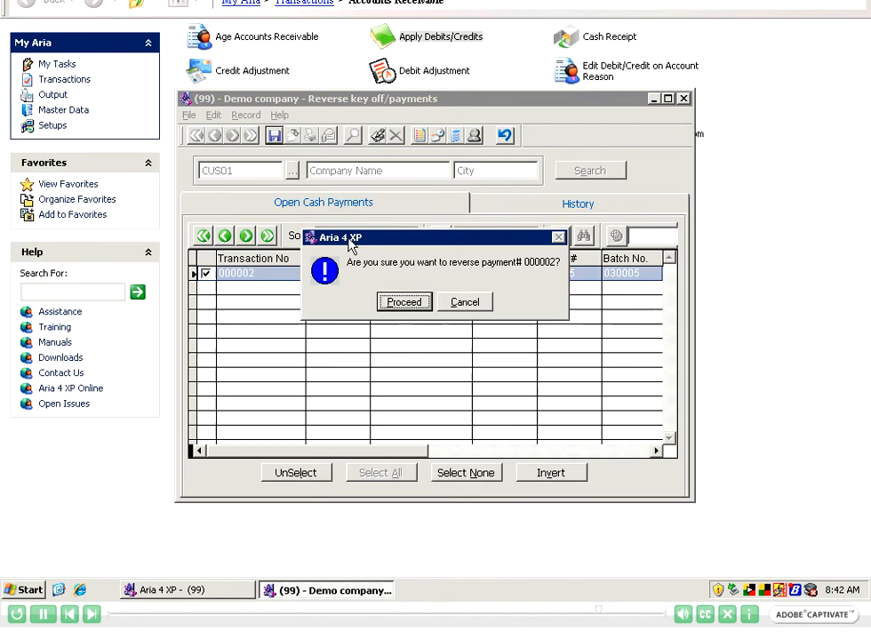
{"action": "left_click", "coordinate": [398, 303]}
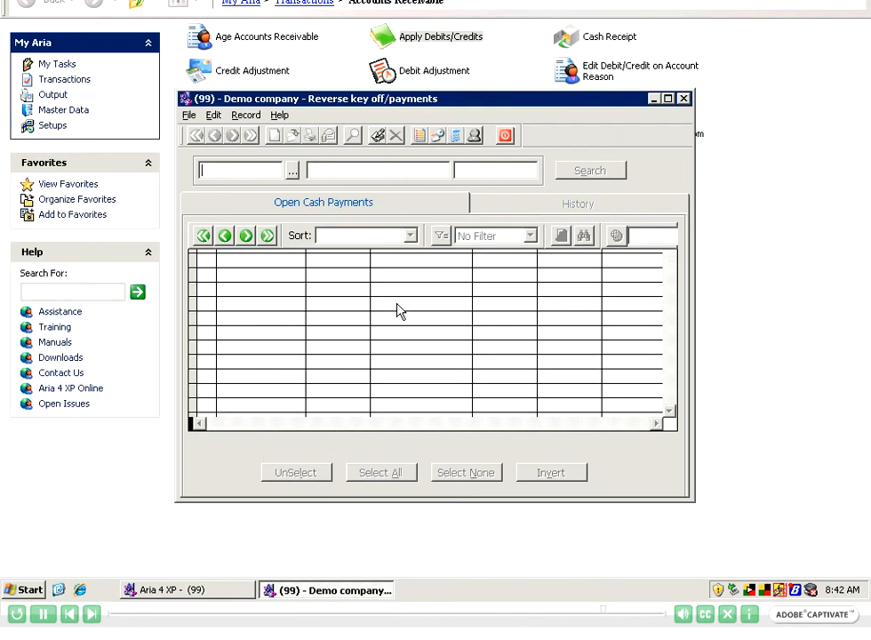